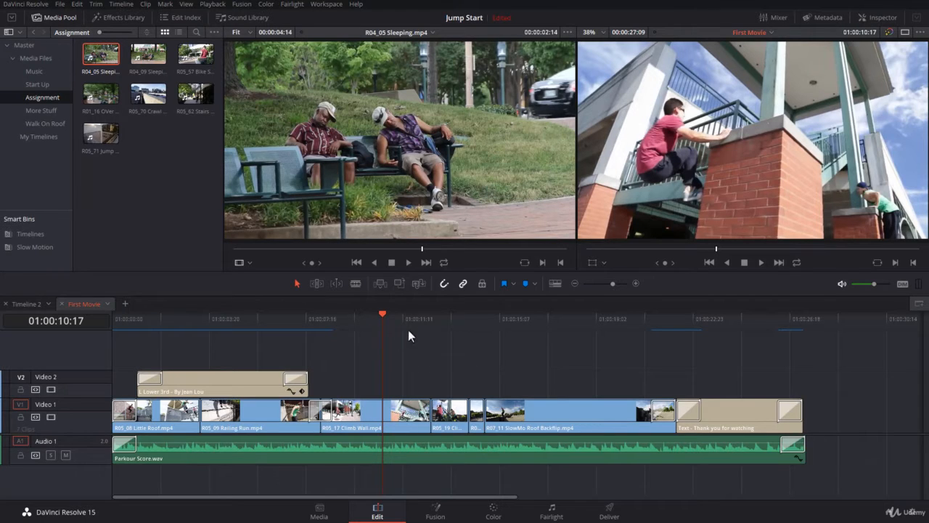
Move the timeline playhead to the cut after R05_17 Climb Wall.mp4, at 01:00:12:15, and select the clip that follows.
{"action": "left_click_drag", "start_coordinate": [387, 312], "coordinate": [402, 365]}
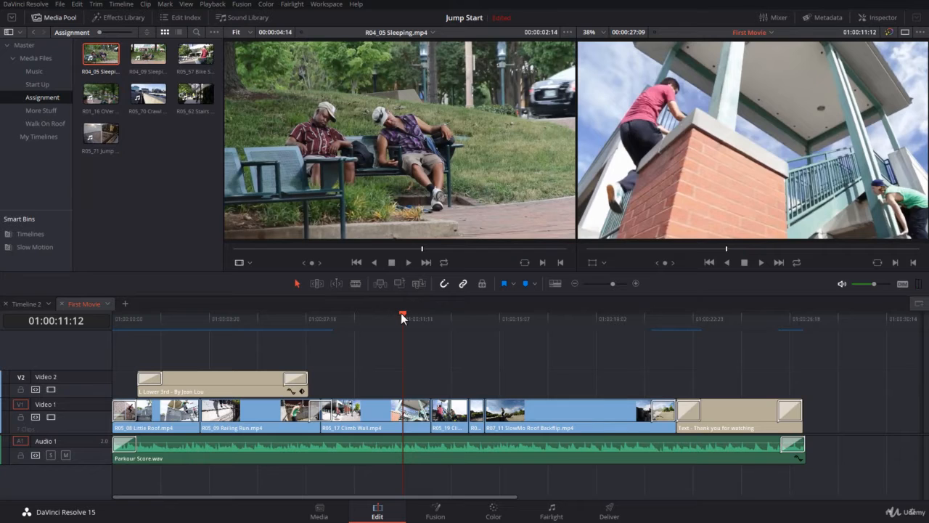
{"action": "mouse_move", "coordinate": [403, 315]}
{"action": "left_mouse_down"}
{"action": "mouse_move", "coordinate": [433, 326]}
{"action": "mouse_move", "coordinate": [397, 327]}
{"action": "left_mouse_up"}
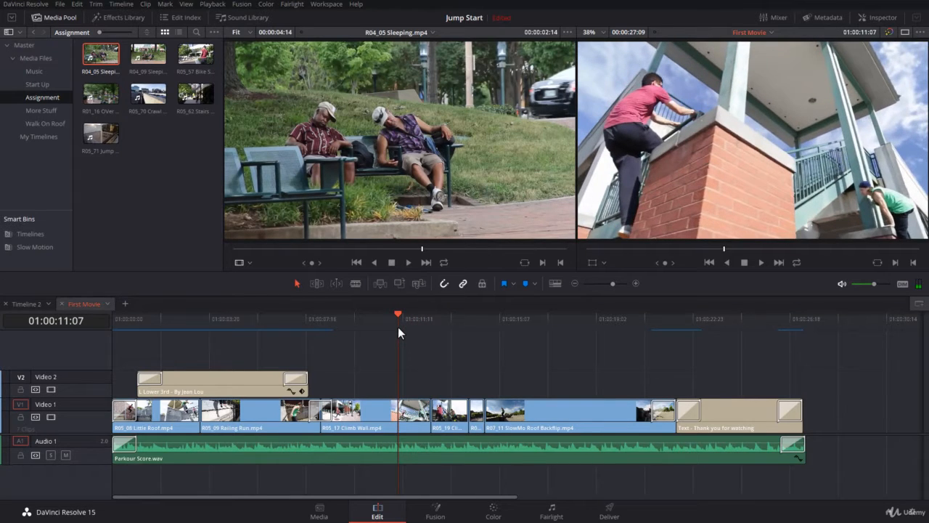
{"action": "key", "text": "Down"}
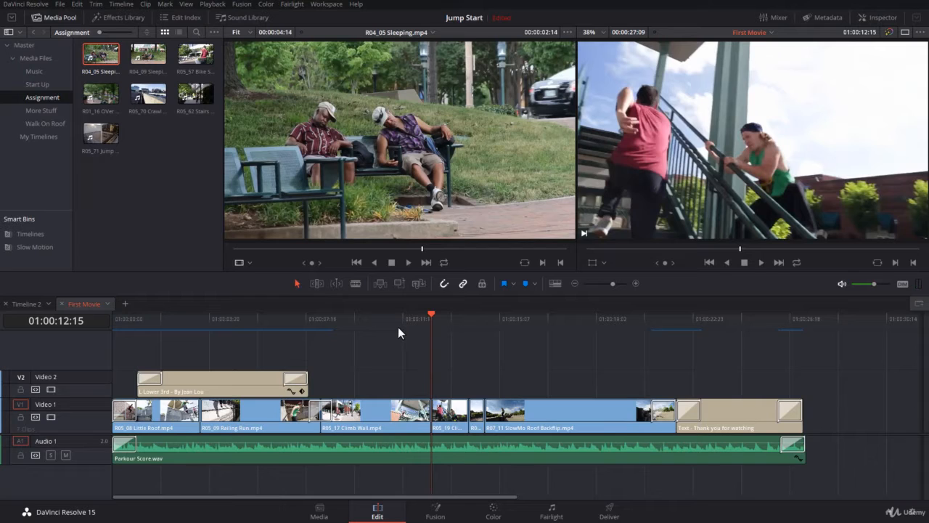
{"action": "left_click", "coordinate": [401, 418]}
{"action": "left_click", "coordinate": [443, 412]}
Preview R04_05 Sleeping, R04_09 Sleeping People and R01_16 OVer Sleeping Bench from the Assignment bin in the source viewer.
{"action": "left_click", "coordinate": [115, 64]}
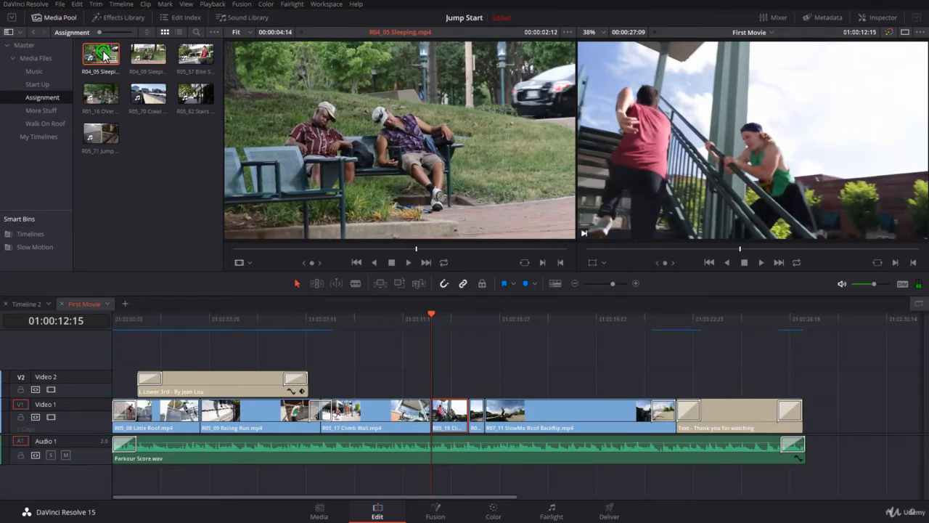
{"action": "mouse_move", "coordinate": [269, 230]}
{"action": "left_click_drag", "start_coordinate": [307, 248], "coordinate": [354, 249]}
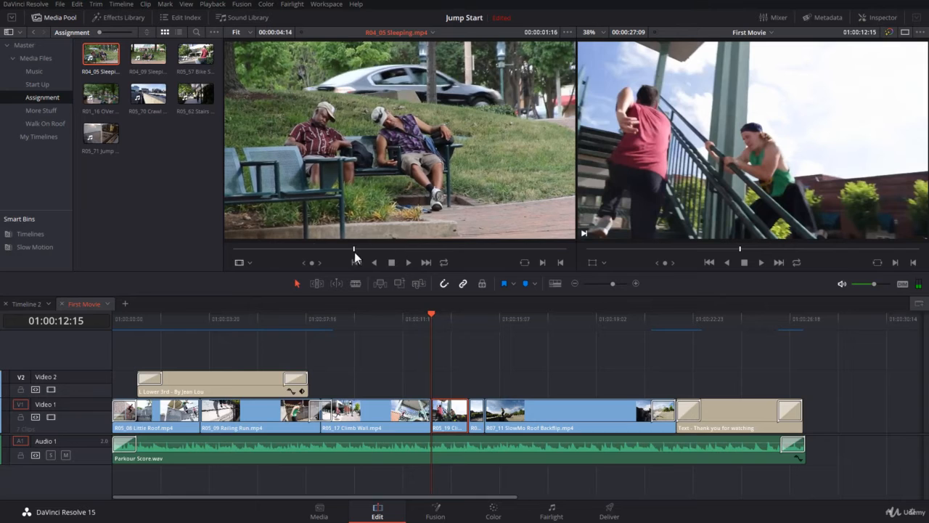
{"action": "double_click", "coordinate": [145, 59]}
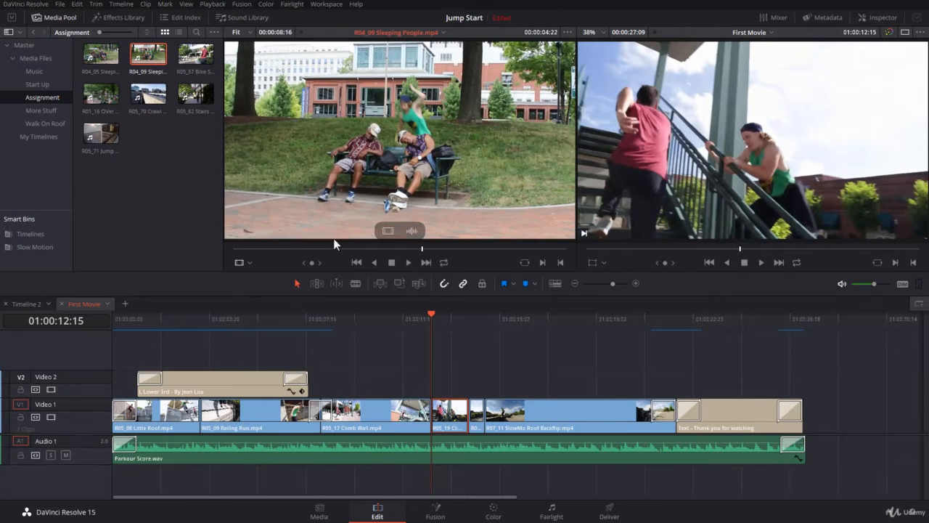
{"action": "left_click", "coordinate": [411, 247]}
{"action": "left_click_drag", "start_coordinate": [411, 249], "coordinate": [468, 256]}
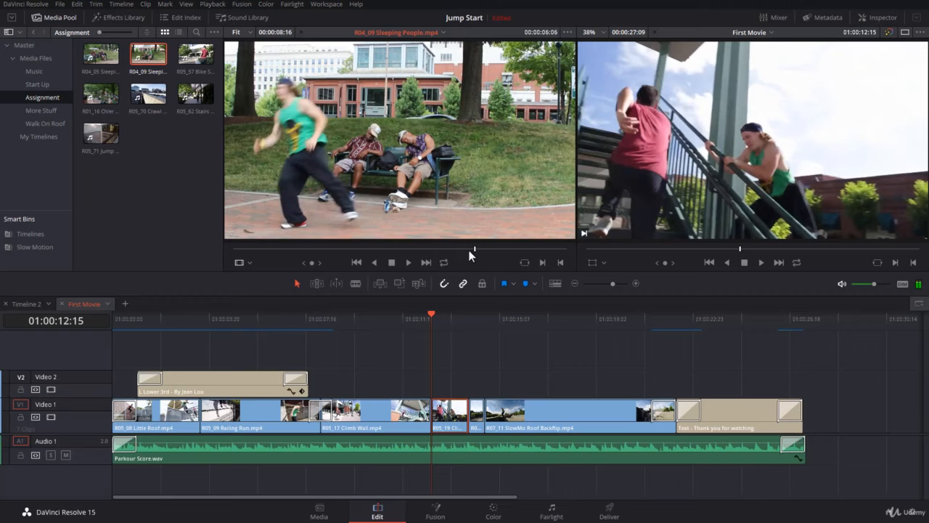
{"action": "double_click", "coordinate": [103, 96]}
{"action": "left_click", "coordinate": [403, 247]}
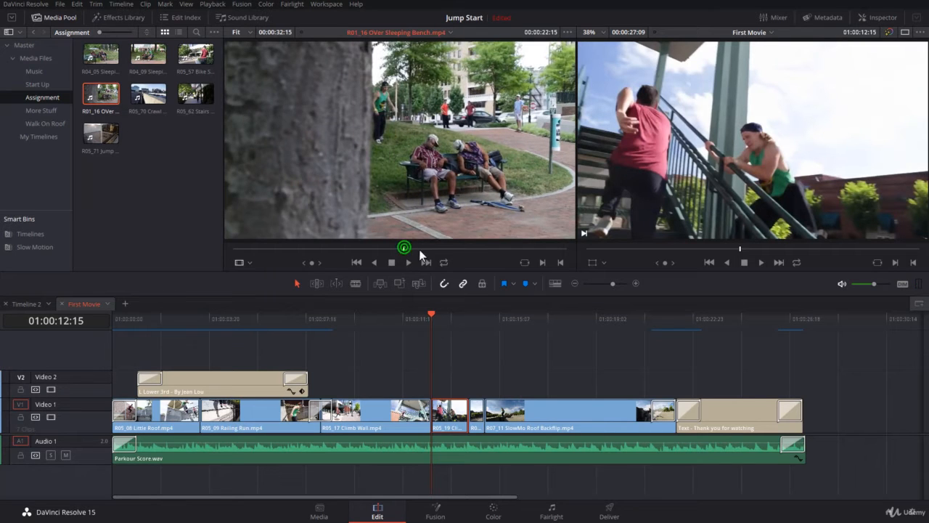
{"action": "left_click_drag", "start_coordinate": [420, 252], "coordinate": [521, 254]}
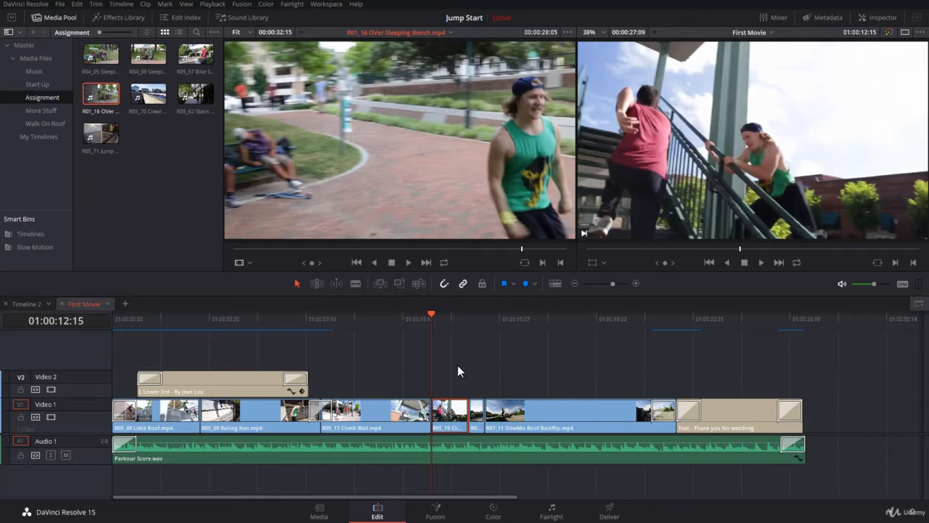
Try to place the whole R01_16 OVer Sleeping Bench clip on Video 2 at the playhead, and undo the placement.
{"action": "mouse_move", "coordinate": [401, 176]}
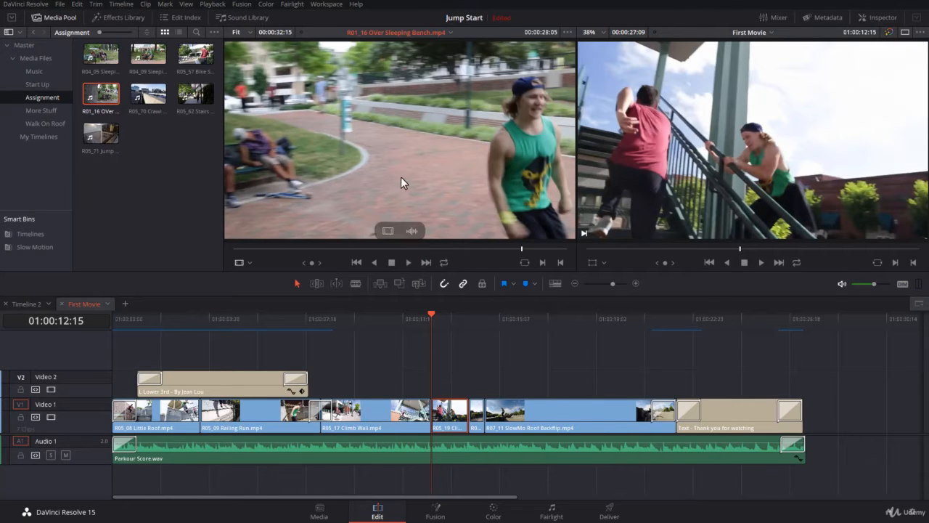
{"action": "left_click_drag", "start_coordinate": [372, 133], "coordinate": [434, 381]}
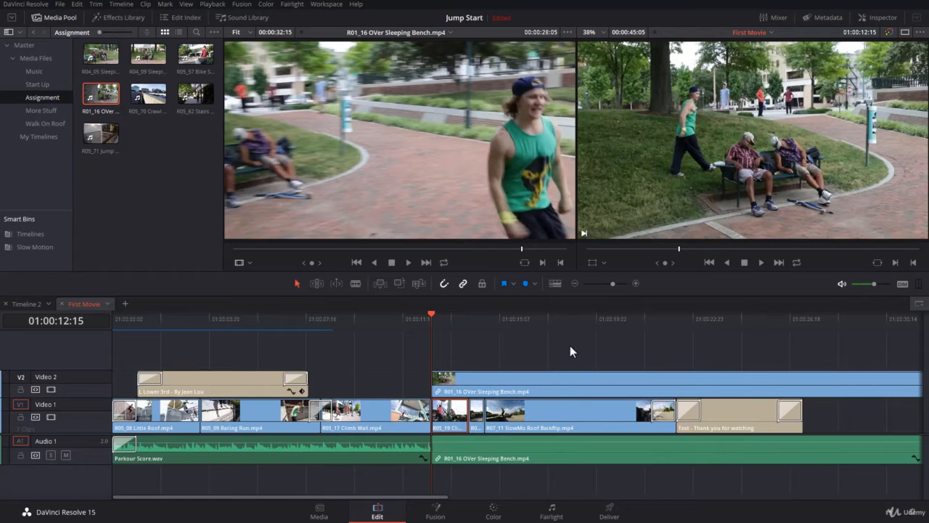
{"action": "key", "text": "ctrl+z"}
{"action": "mouse_move", "coordinate": [416, 124]}
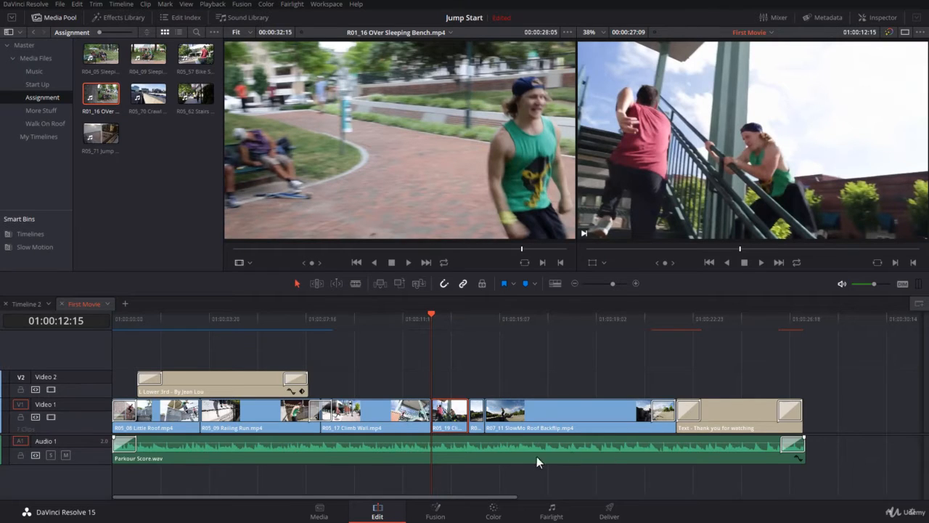
{"action": "left_click", "coordinate": [507, 364]}
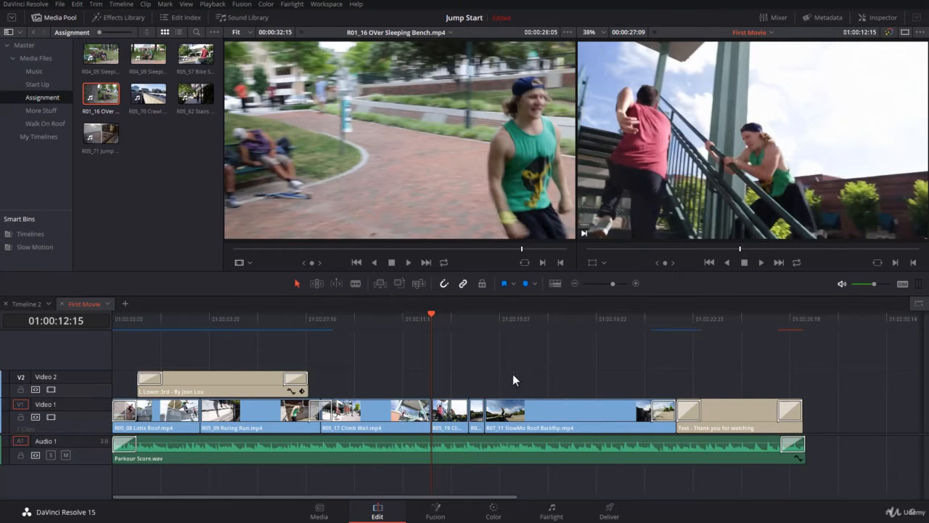
Load R04_05 Sleeping.mp4 in the source viewer and mark its in point at 00:00:01:10.
{"action": "left_click_drag", "start_coordinate": [499, 252], "coordinate": [485, 250]}
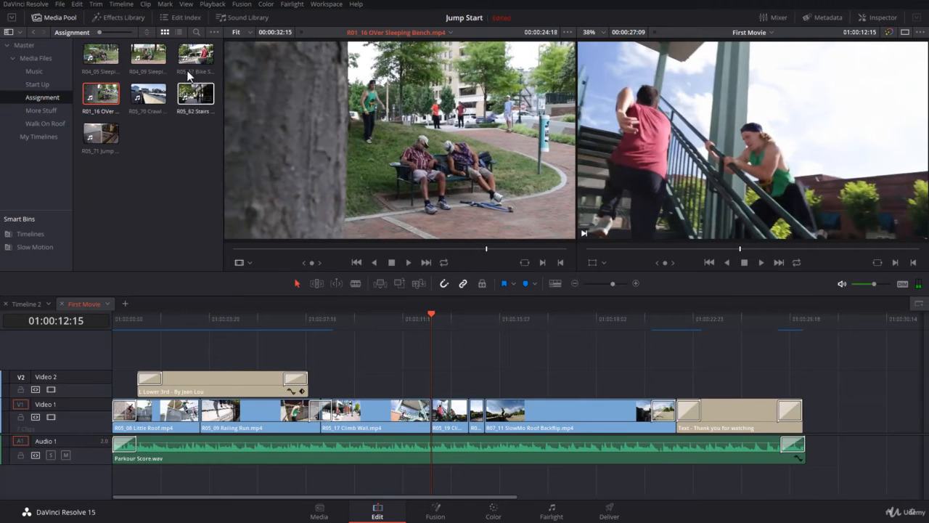
{"action": "double_click", "coordinate": [105, 54]}
{"action": "left_click_drag", "start_coordinate": [355, 250], "coordinate": [337, 274]}
{"action": "mouse_move", "coordinate": [363, 243]}
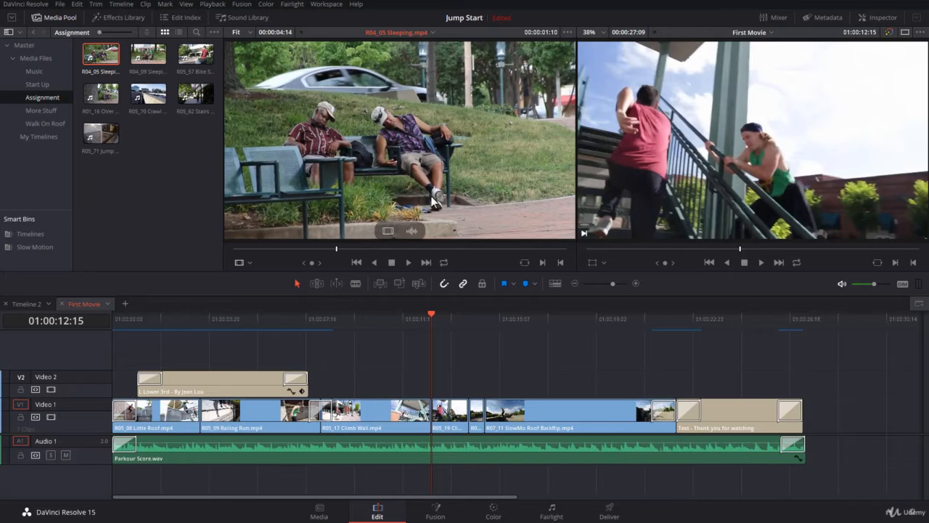
{"action": "key", "text": "i"}
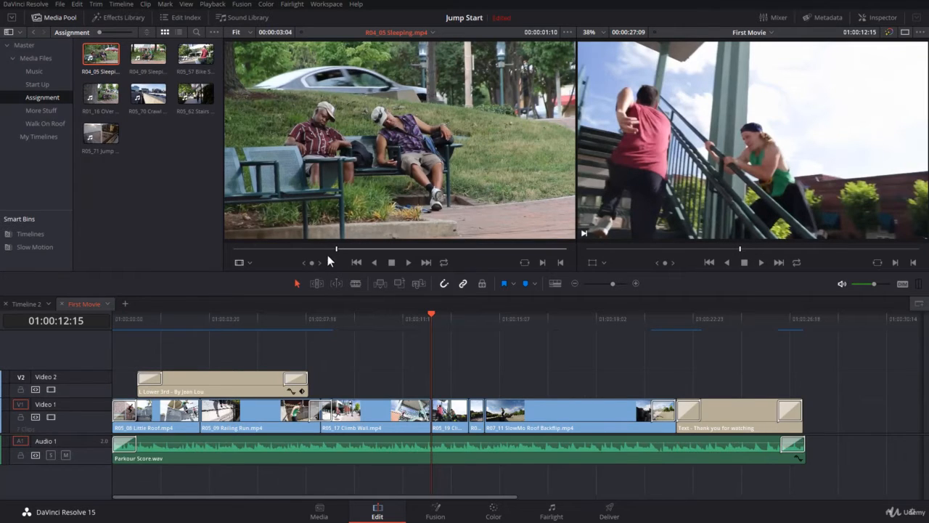
Play the source clip briefly from its in point and jump back to the in point.
{"action": "mouse_move", "coordinate": [436, 149]}
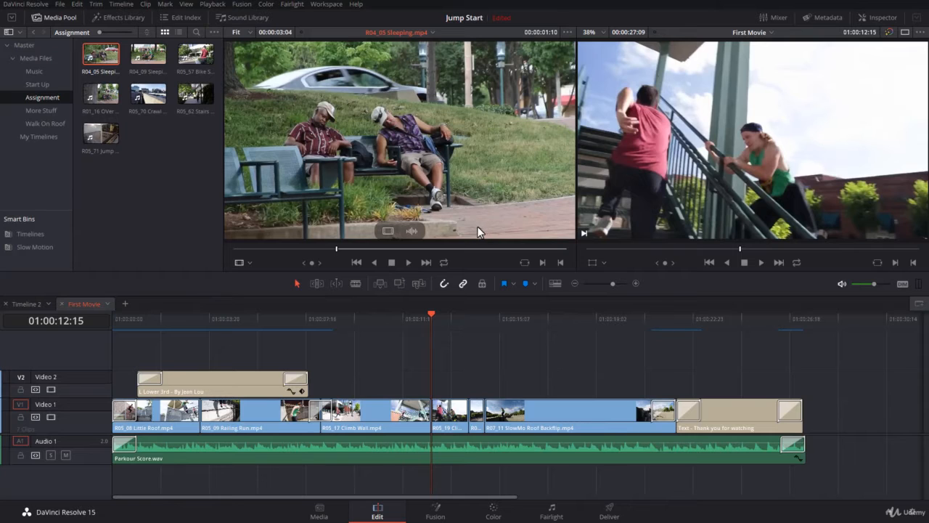
{"action": "key", "text": "space"}
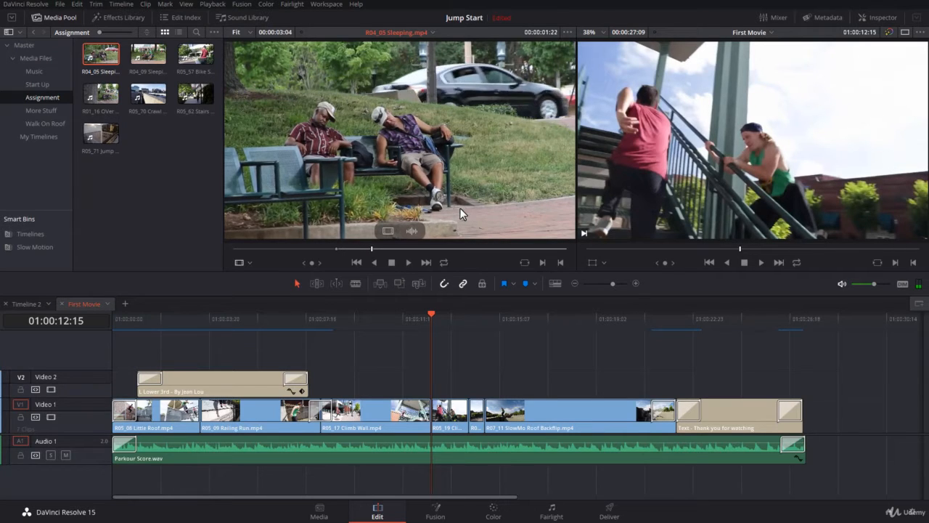
{"action": "key", "text": "shift+i"}
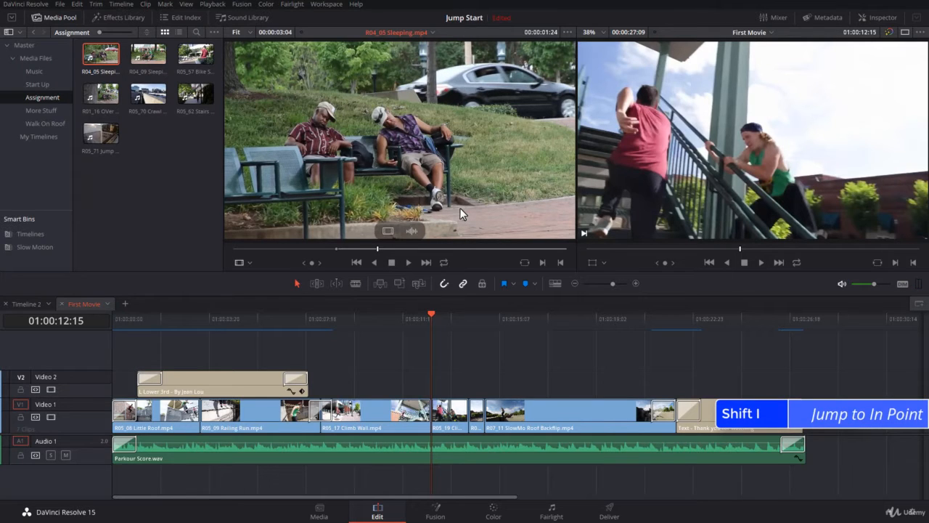
{"action": "key", "text": "shift+i"}
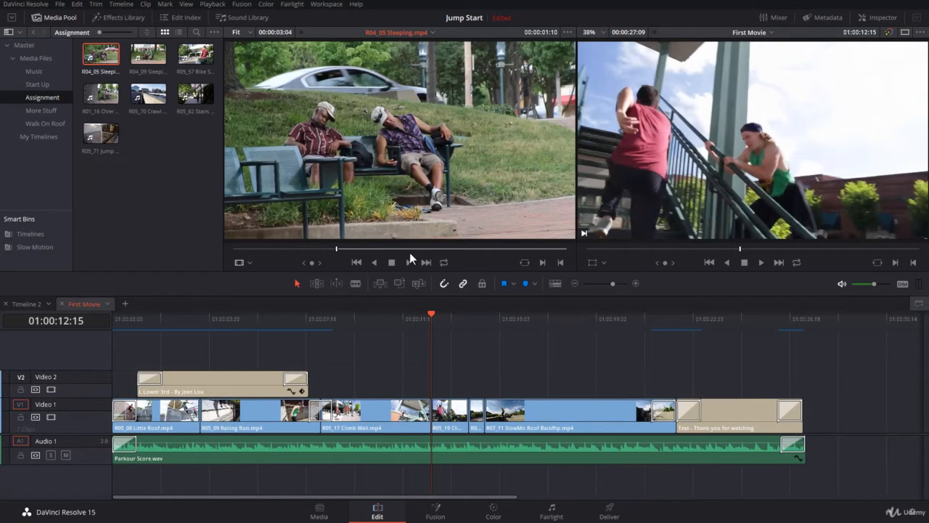
Advance R04_05 Sleeping.mp4 one second from its in point and mark the out point at 00:00:02:10.
{"action": "left_click", "coordinate": [219, 5]}
{"action": "mouse_move", "coordinate": [250, 209]}
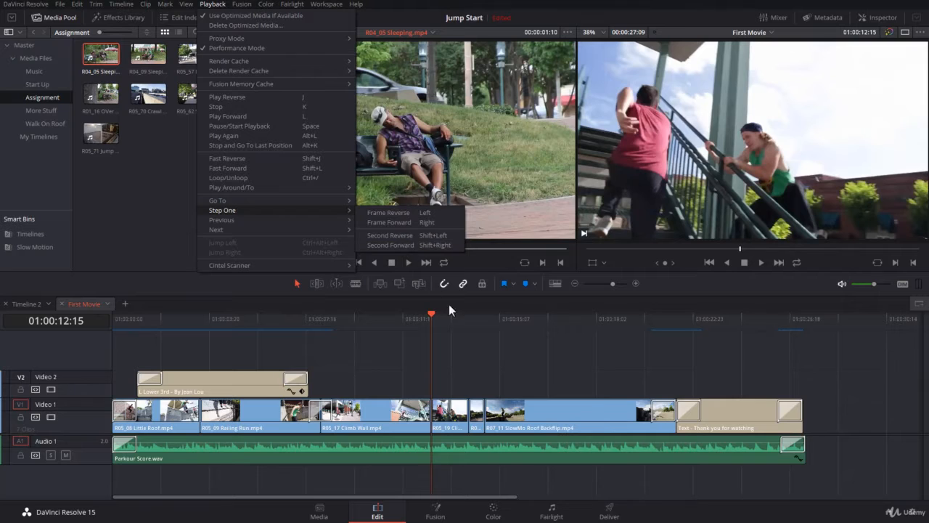
{"action": "left_click", "coordinate": [463, 348]}
{"action": "left_click", "coordinate": [441, 199]}
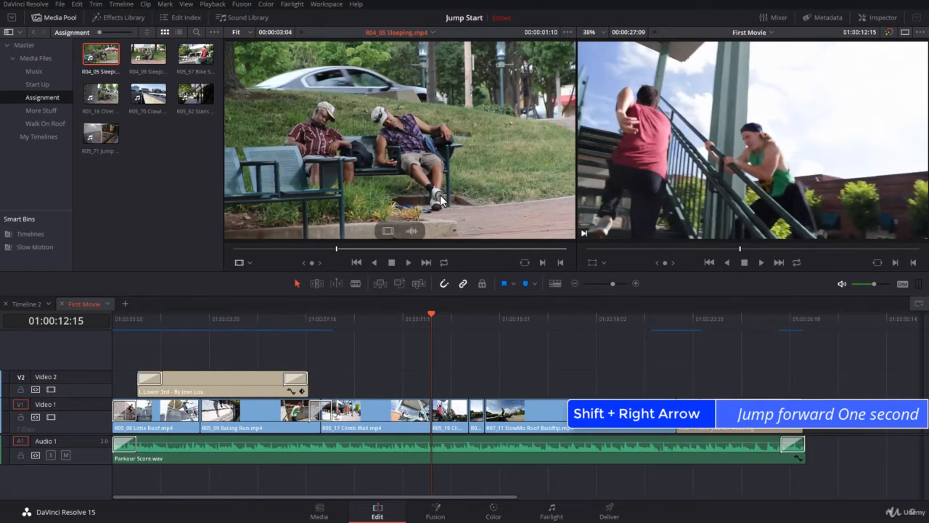
{"action": "key", "text": "shift+Right"}
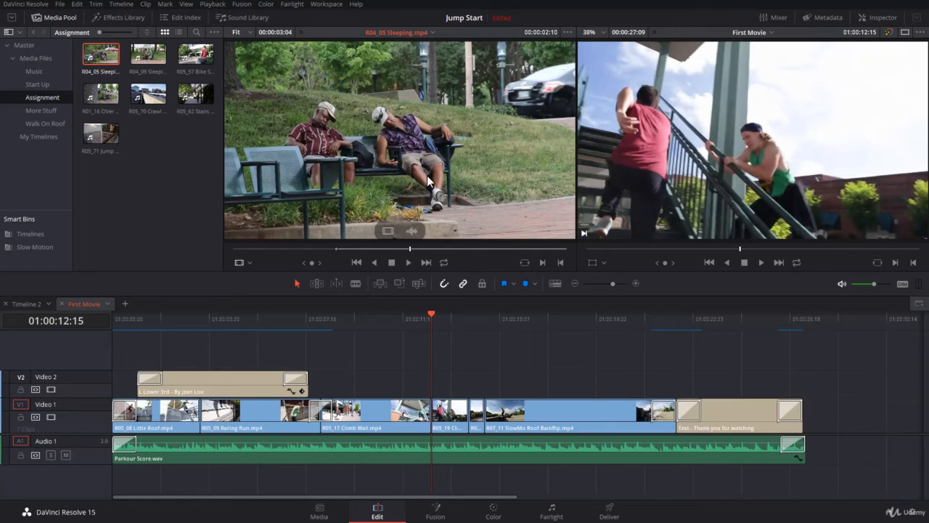
{"action": "key", "text": "i"}
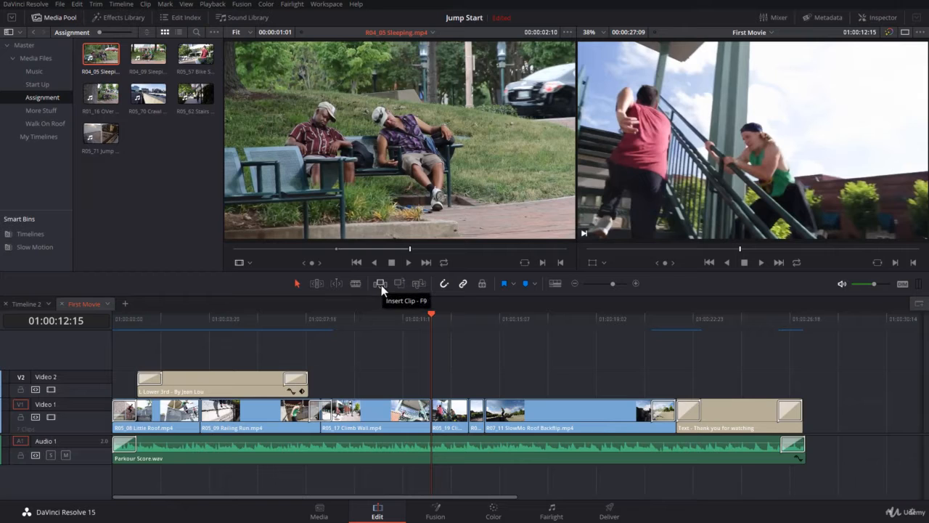
Try to insert the marked part of R04_05 Sleeping.mp4 on Video 1 at the playhead, and undo the insert.
{"action": "left_click_drag", "start_coordinate": [385, 149], "coordinate": [425, 231]}
{"action": "left_click", "coordinate": [379, 284]}
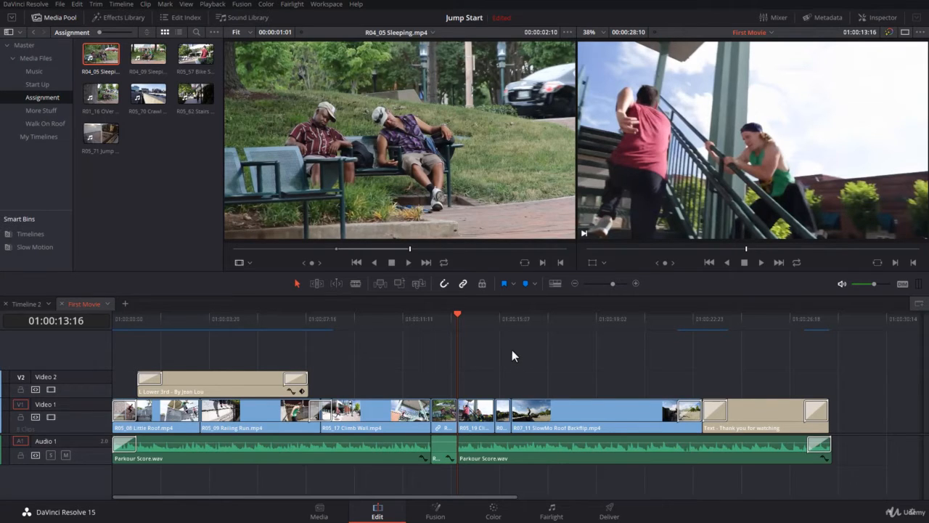
{"action": "key", "text": "ctrl+z"}
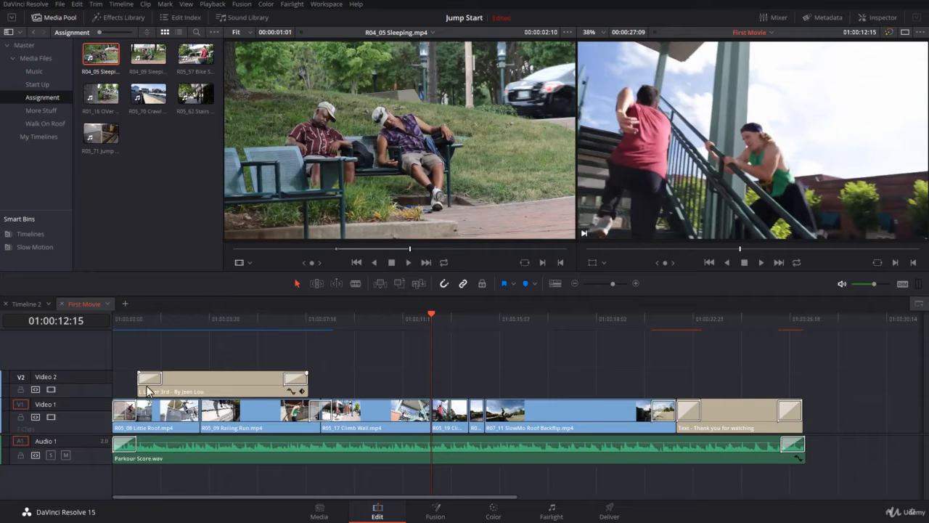
Route the source video to the Video 2 track and disable the source audio destination on Audio 1.
{"action": "left_click", "coordinate": [21, 378]}
{"action": "left_click_drag", "start_coordinate": [22, 401], "coordinate": [26, 382]}
Try to insert the marked R04_05 Sleeping clip on Video 2 with Audio 1 unlocked, and undo the insert.
{"action": "left_click", "coordinate": [384, 283]}
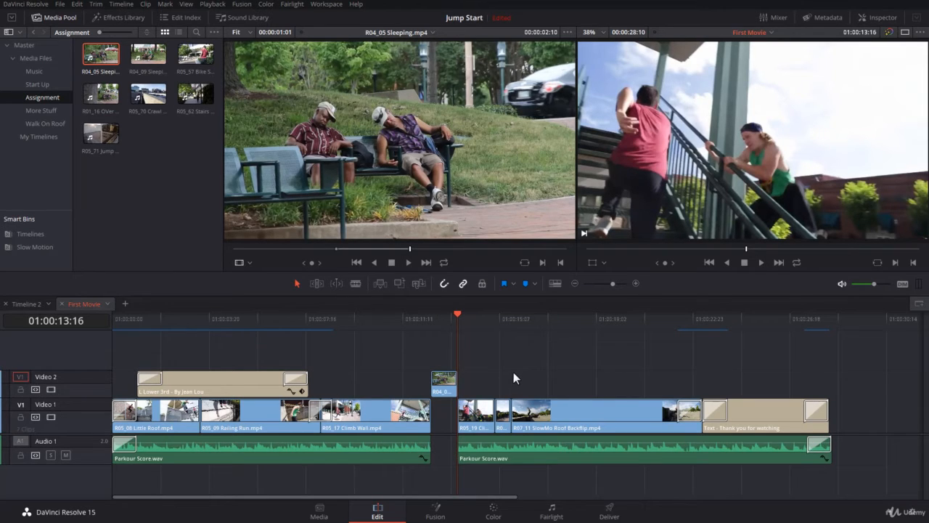
{"action": "key", "text": "ctrl+z"}
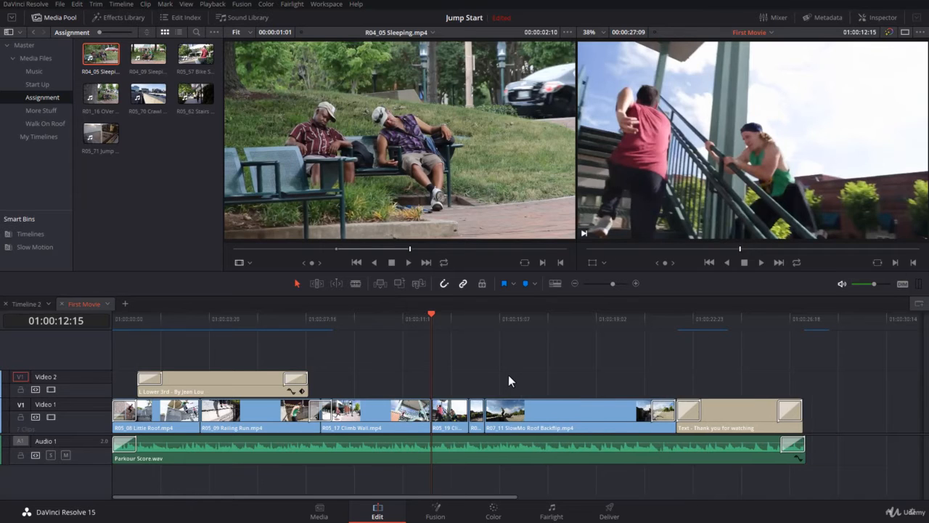
Lock the Audio 1 track and insert the marked R04_05 Sleeping clip on Video 2 at 01:00:12:15.
{"action": "left_click", "coordinate": [21, 455]}
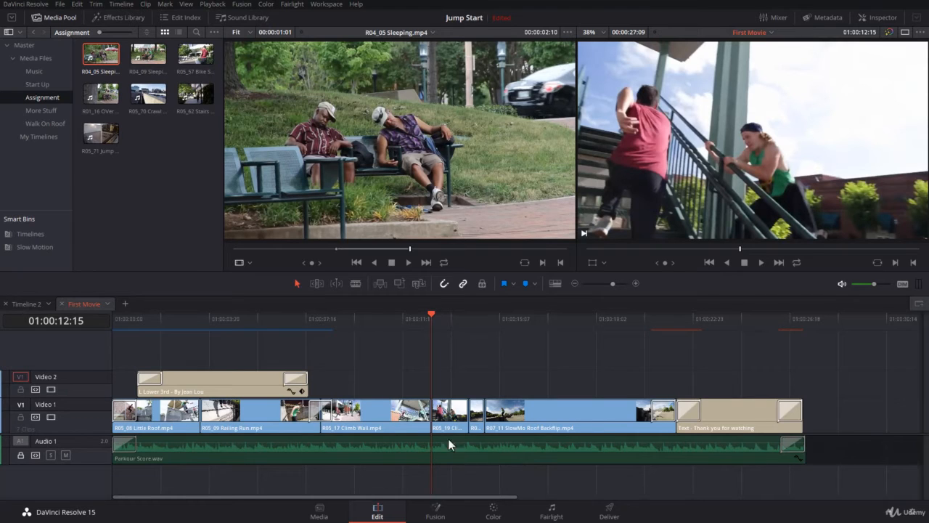
{"action": "left_click", "coordinate": [382, 283]}
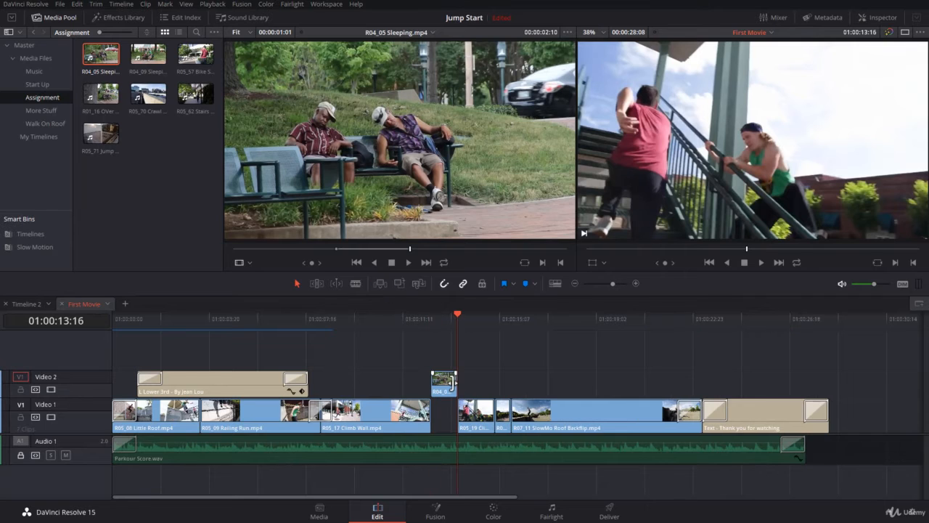
Play the timeline through the inserted clip and return the playhead to the end of that clip at 01:00:13:16.
{"action": "left_click", "coordinate": [461, 313]}
{"action": "left_click_drag", "start_coordinate": [456, 317], "coordinate": [425, 322]}
{"action": "key", "text": "space"}
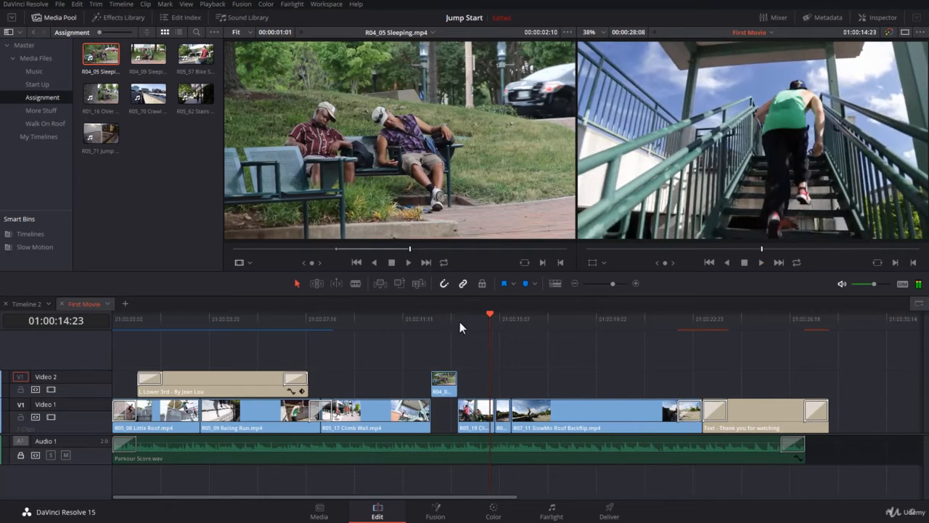
{"action": "left_click_drag", "start_coordinate": [459, 319], "coordinate": [499, 330]}
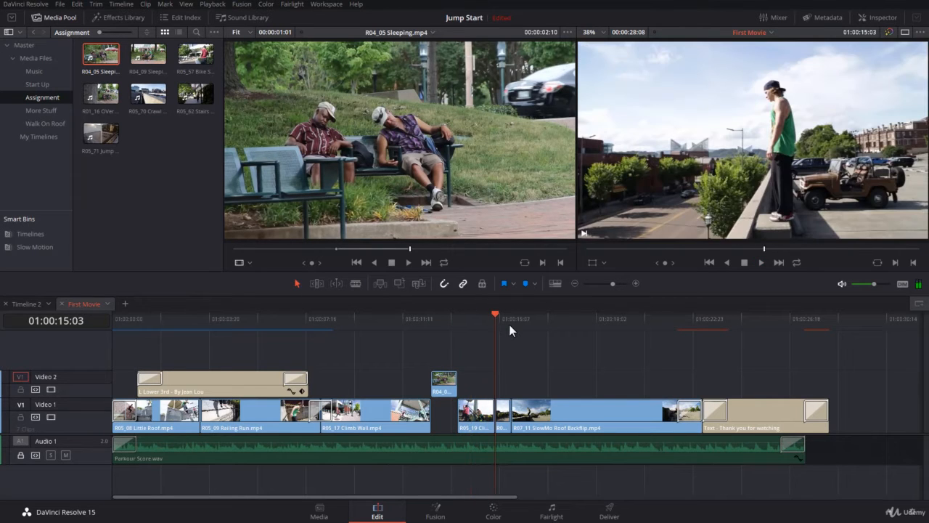
{"action": "key", "text": "Up"}
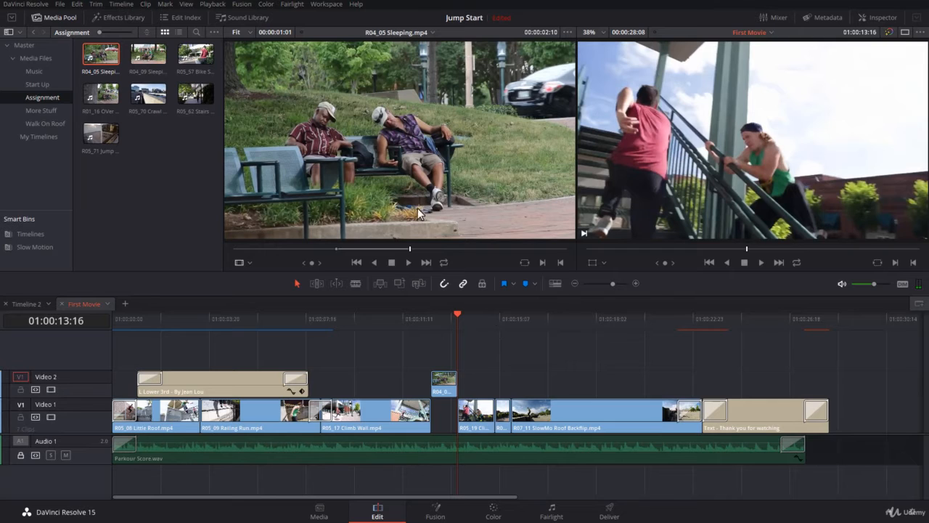
Load R01_16 OVer Sleeping Bench.mp4 in the source viewer and mark its in point at 00:00:25:09.
{"action": "left_click", "coordinate": [105, 94]}
{"action": "left_click_drag", "start_coordinate": [465, 248], "coordinate": [493, 254]}
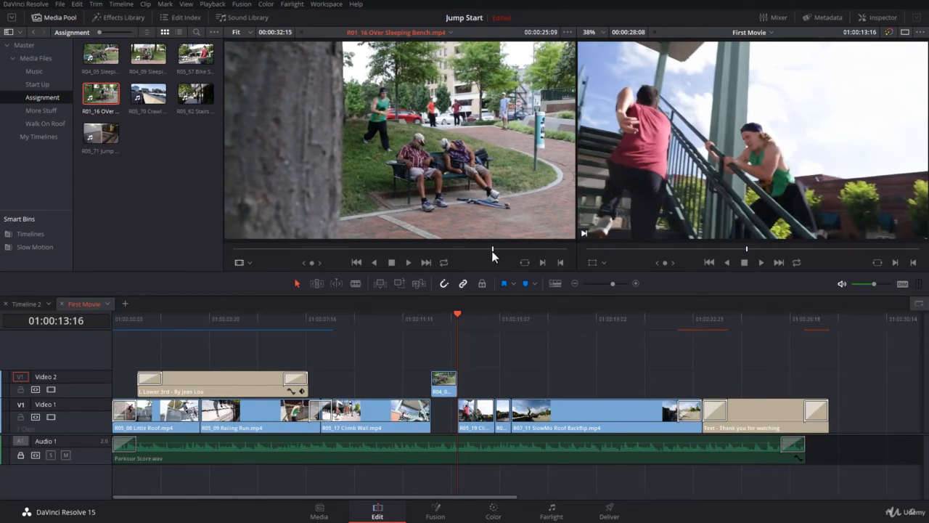
{"action": "key", "text": "i"}
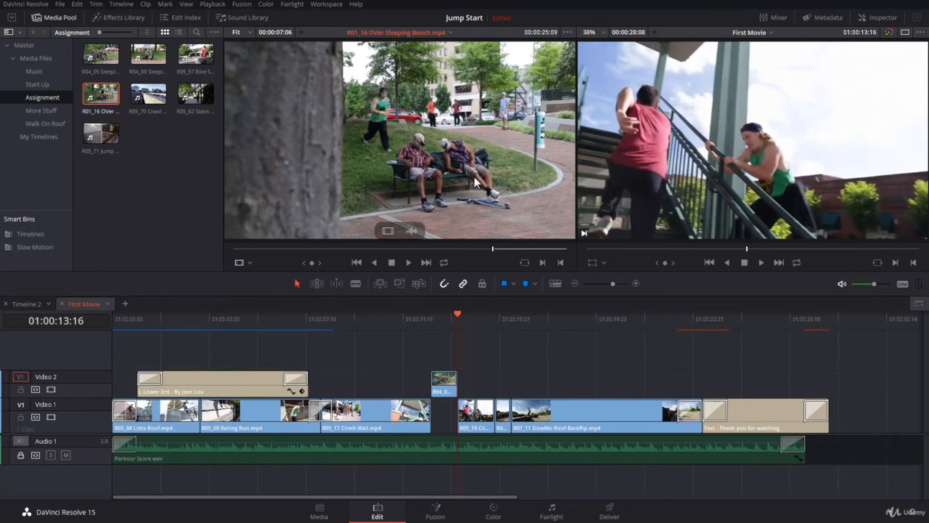
Mark the R01_16 clip's out point at 00:00:26:10 and insert the marked portion on Video 2 at 01:00:13:16.
{"action": "left_click_drag", "start_coordinate": [492, 249], "coordinate": [503, 251]}
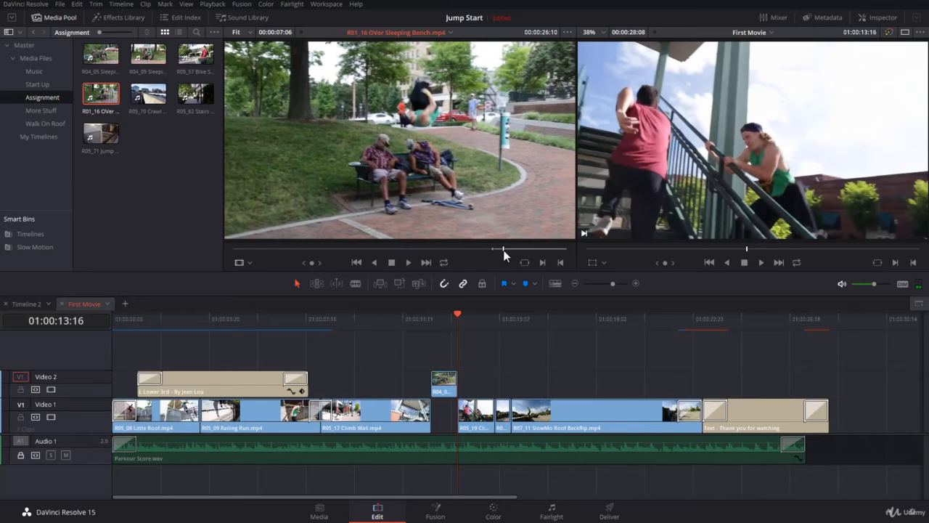
{"action": "key", "text": "o"}
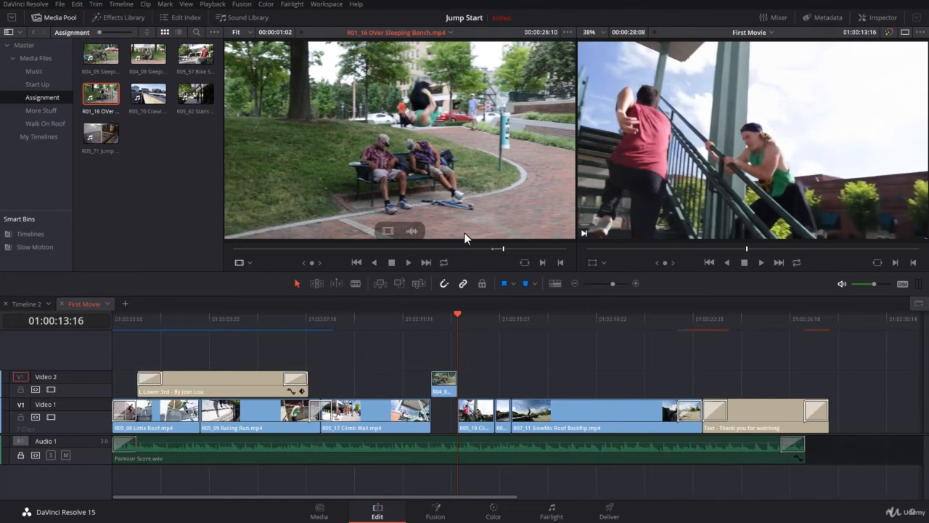
{"action": "left_click", "coordinate": [379, 283]}
Play the timeline from 01:00:12:15 through the two bench clips and check the last frame of the R01_16 clip at 01:00:14:17.
{"action": "left_click", "coordinate": [431, 320]}
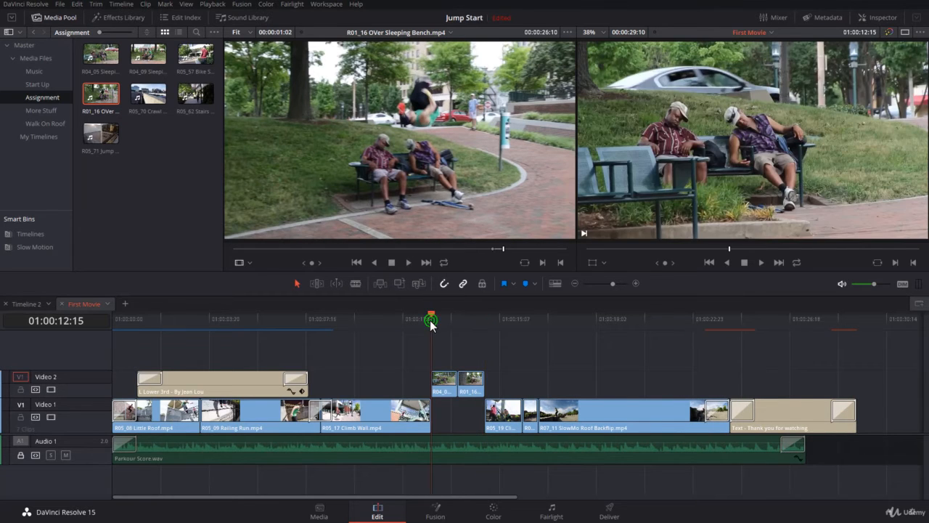
{"action": "key", "text": "space"}
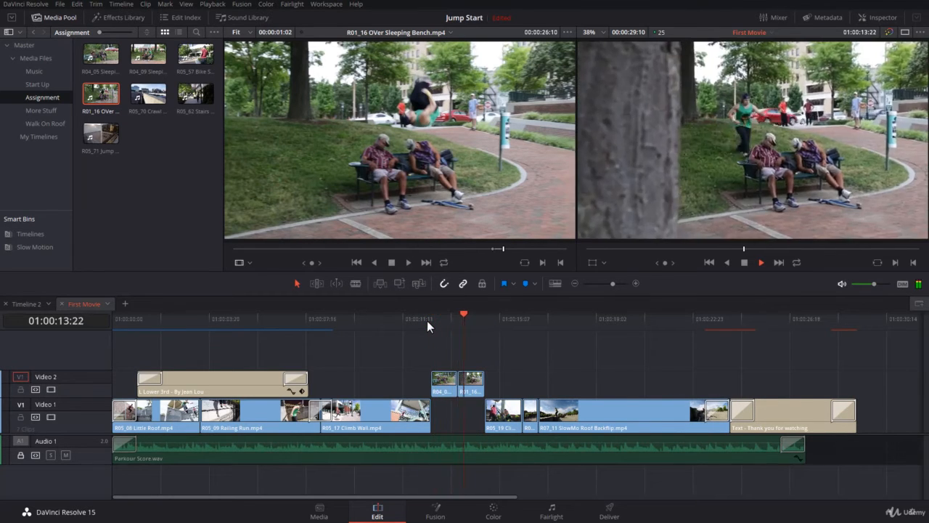
{"action": "left_click_drag", "start_coordinate": [445, 316], "coordinate": [480, 330]}
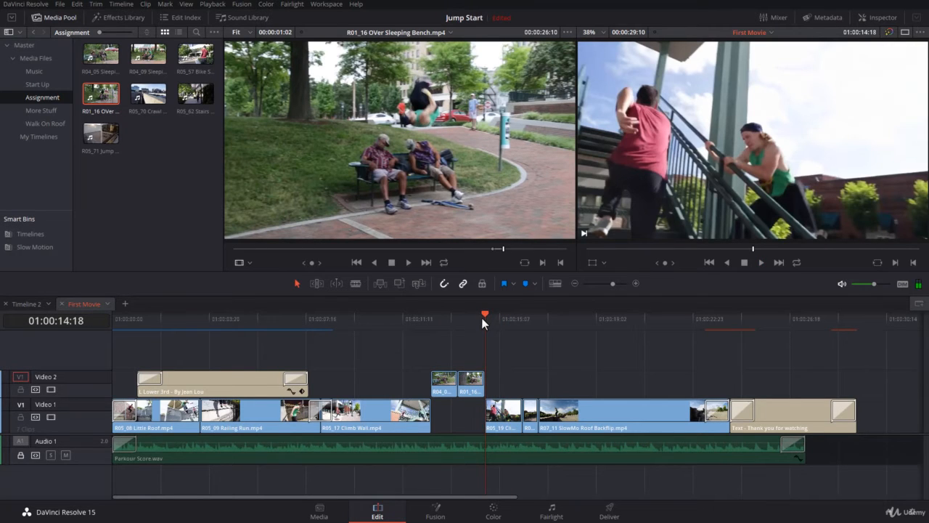
{"action": "key", "text": "Left"}
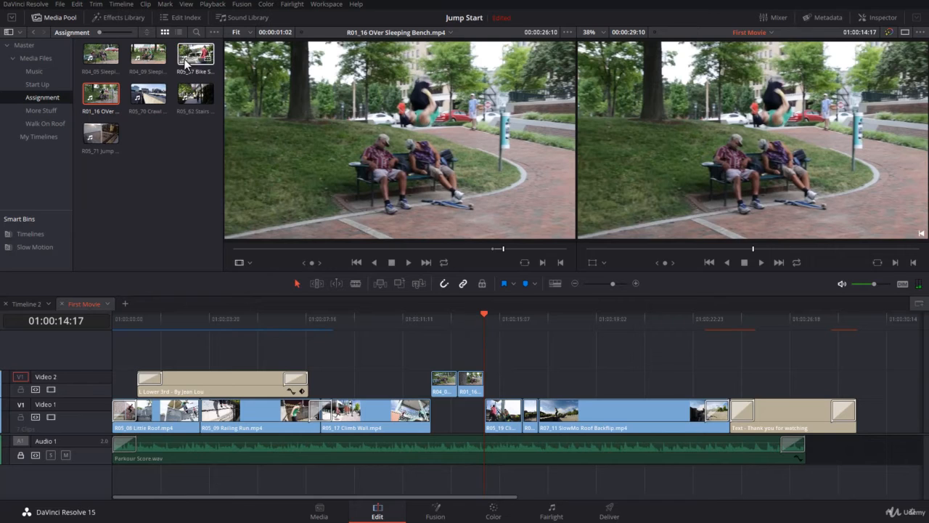
Load R04_09 Sleeping People.mp4 in the source viewer and mark its in point at 00:00:05:08.
{"action": "left_click", "coordinate": [147, 63]}
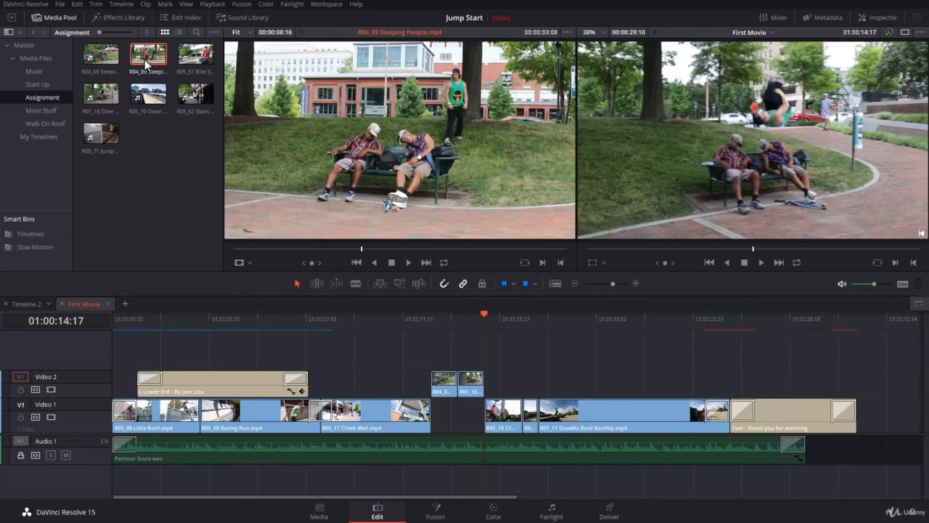
{"action": "left_click", "coordinate": [382, 247]}
{"action": "left_click_drag", "start_coordinate": [392, 247], "coordinate": [439, 247]}
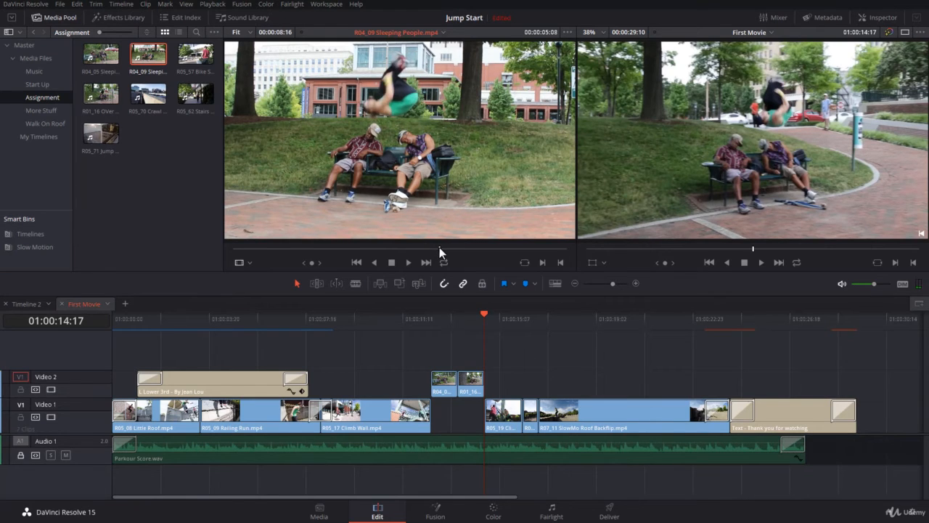
{"action": "key", "text": "i"}
Mark the R04_09 clip's out point at 00:00:05:17 and insert the marked portion on Video 2 at 01:00:14:18.
{"action": "left_click_drag", "start_coordinate": [440, 250], "coordinate": [453, 252]}
{"action": "key", "text": "o"}
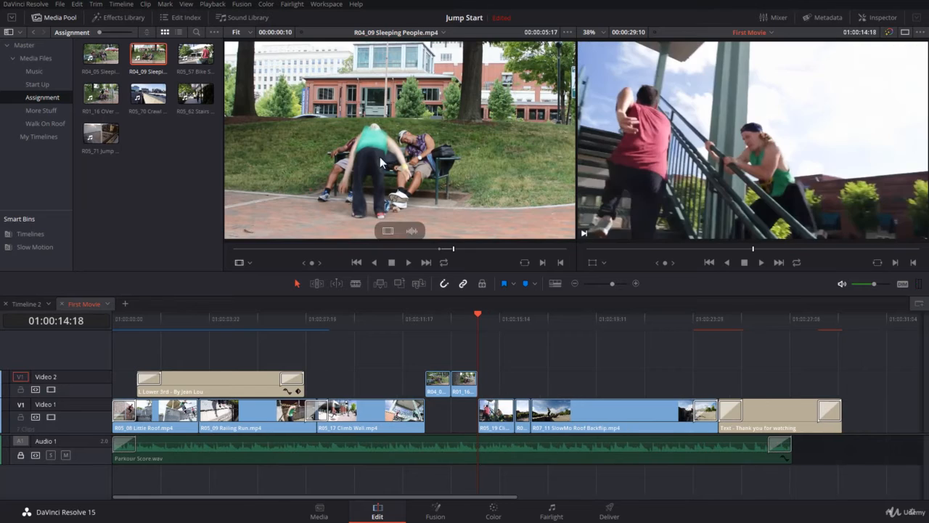
{"action": "left_click", "coordinate": [379, 283]}
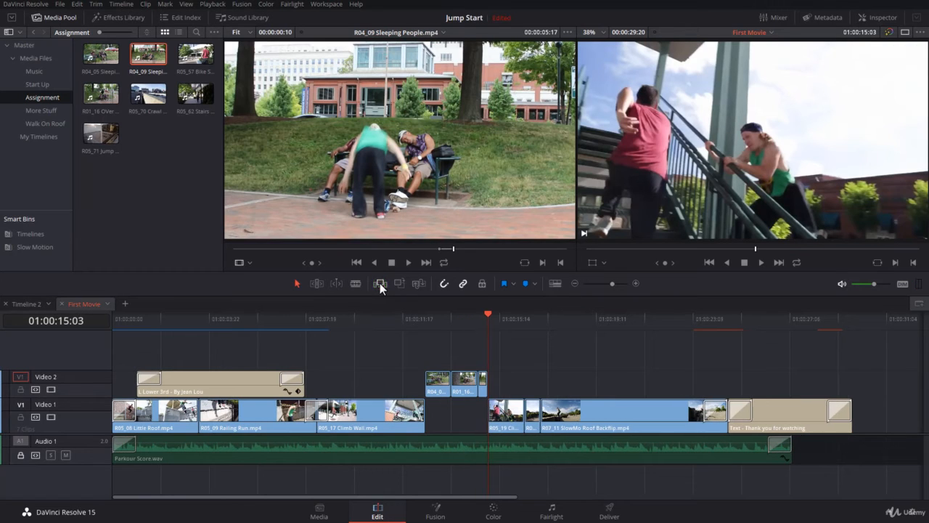
Play the timeline through the three inserted bench clips and scrub back over the R01_16 clip.
{"action": "left_click", "coordinate": [406, 324]}
{"action": "key", "text": "space"}
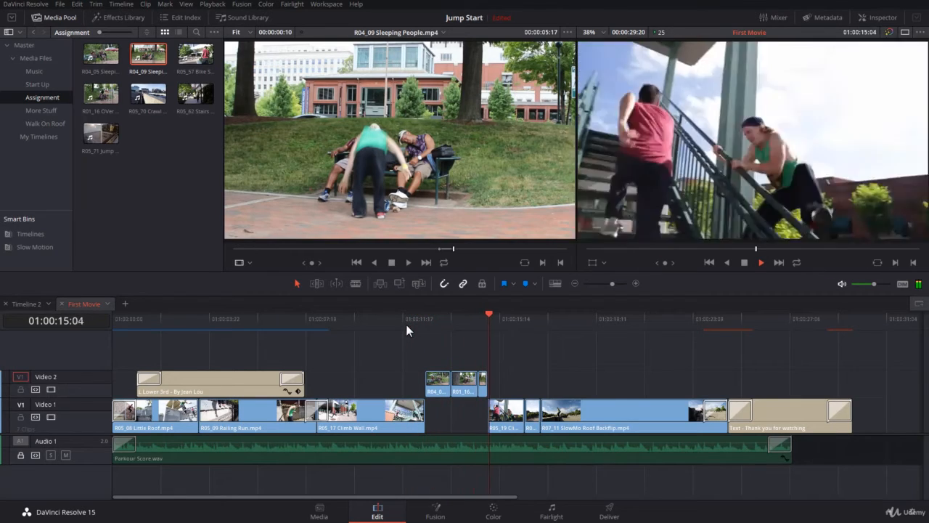
{"action": "left_click", "coordinate": [480, 321]}
{"action": "key", "text": "Down"}
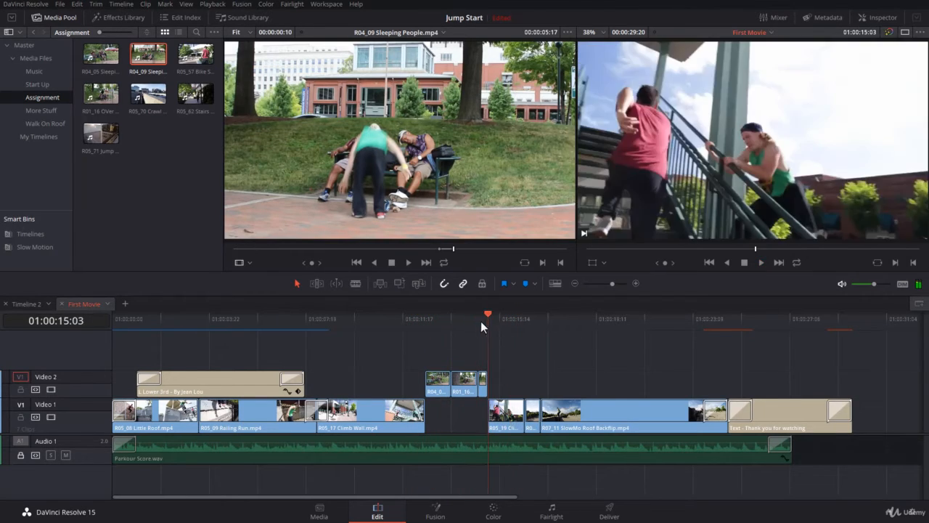
{"action": "mouse_move", "coordinate": [480, 321]}
{"action": "left_mouse_down"}
{"action": "mouse_move", "coordinate": [498, 318]}
{"action": "mouse_move", "coordinate": [466, 320]}
{"action": "left_mouse_up"}
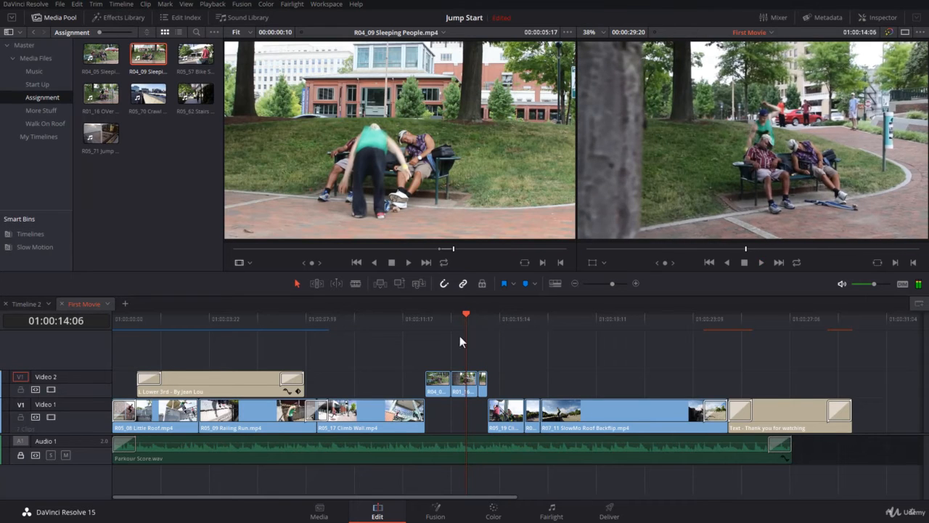
Park the timeline playhead at 01:00:18:18 and mark the in point of R05_71 Jump to Beam.mp4 at 00:00:21:08.
{"action": "left_click_drag", "start_coordinate": [559, 334], "coordinate": [577, 337]}
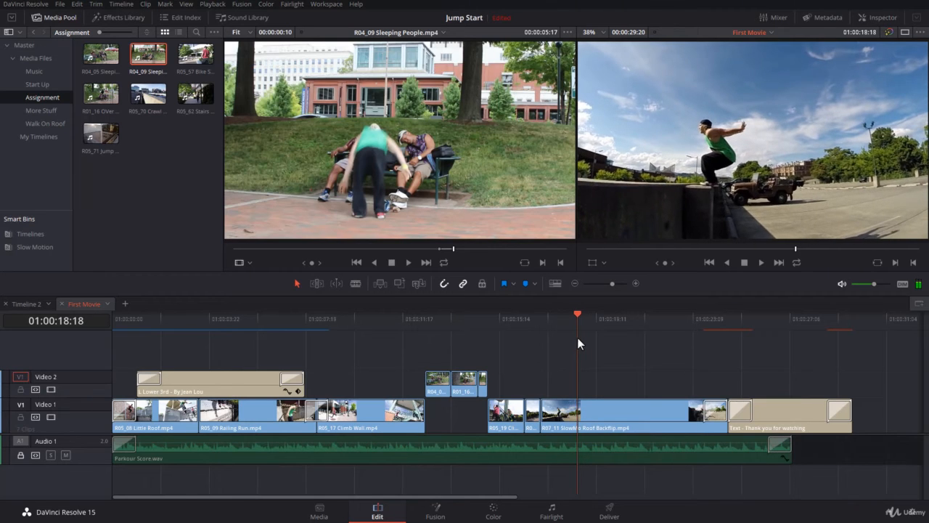
{"action": "left_click", "coordinate": [110, 133]}
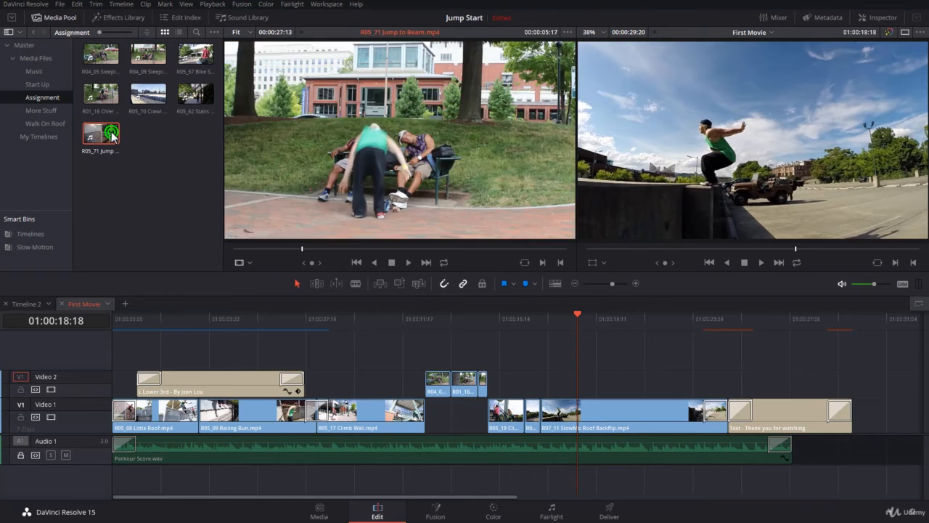
{"action": "left_click_drag", "start_coordinate": [507, 265], "coordinate": [492, 262]}
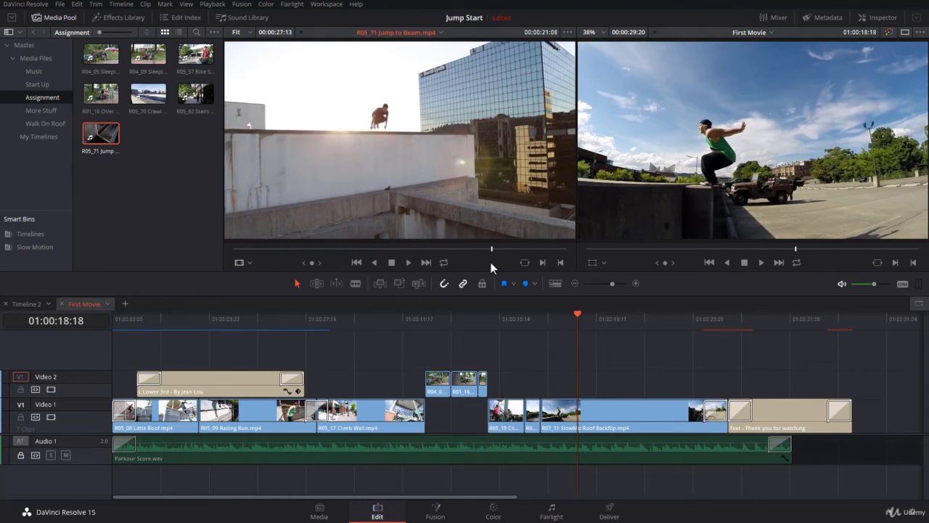
{"action": "key", "text": "i"}
Mark the R05_71 clip's out point at 00:00:22:15 and insert the marked portion on Video 2 within the SlowMo Roof Backflip clip.
{"action": "left_click_drag", "start_coordinate": [492, 246], "coordinate": [506, 252]}
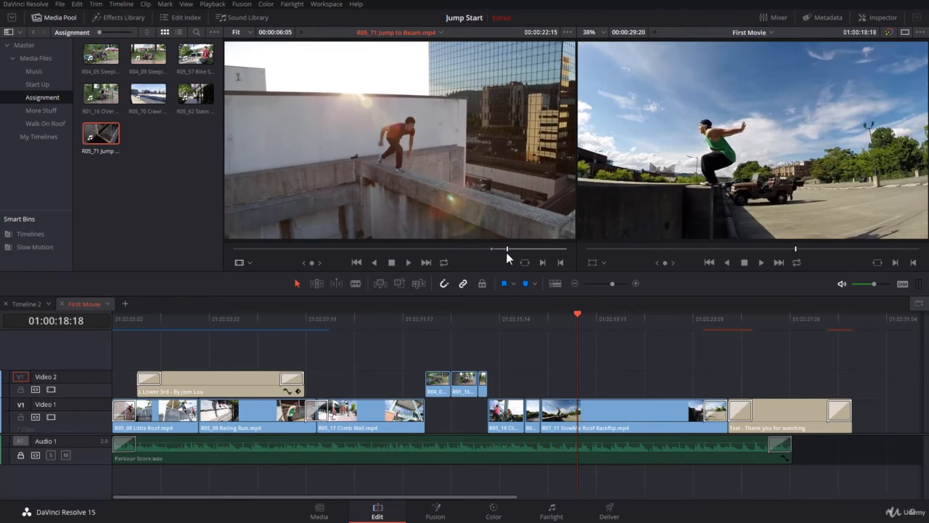
{"action": "key", "text": "o"}
{"action": "left_click", "coordinate": [380, 284]}
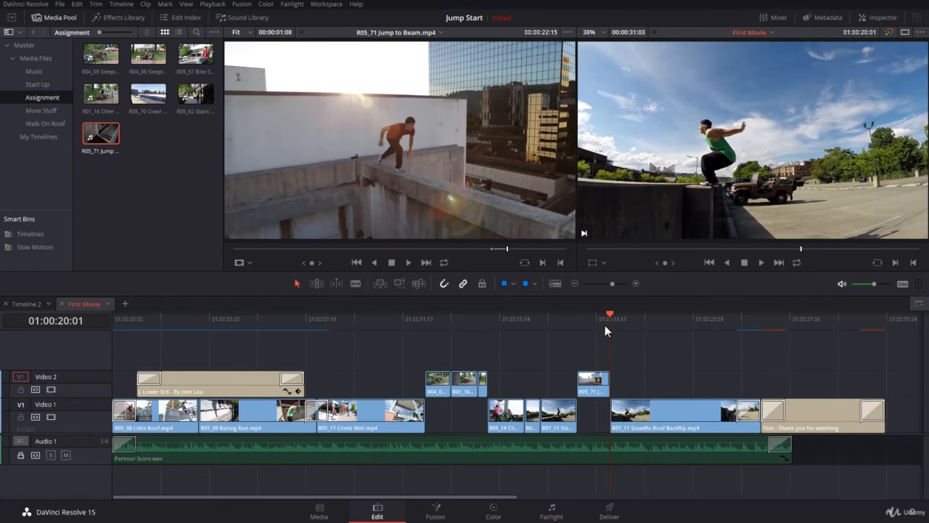
Play the timeline from 01:00:17:06 through the inserted Jump to Beam clip, and return the playhead to 01:00:16:08.
{"action": "left_click_drag", "start_coordinate": [605, 324], "coordinate": [543, 325]}
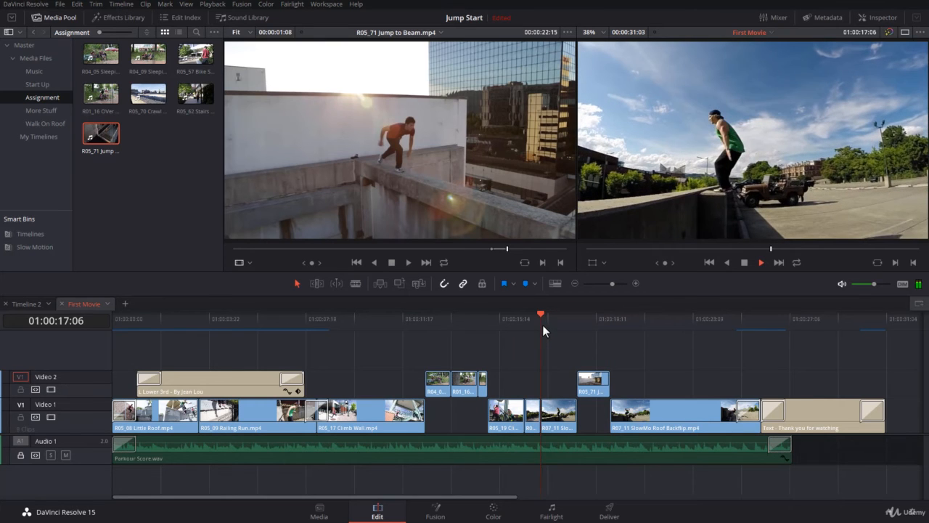
{"action": "key", "text": "space"}
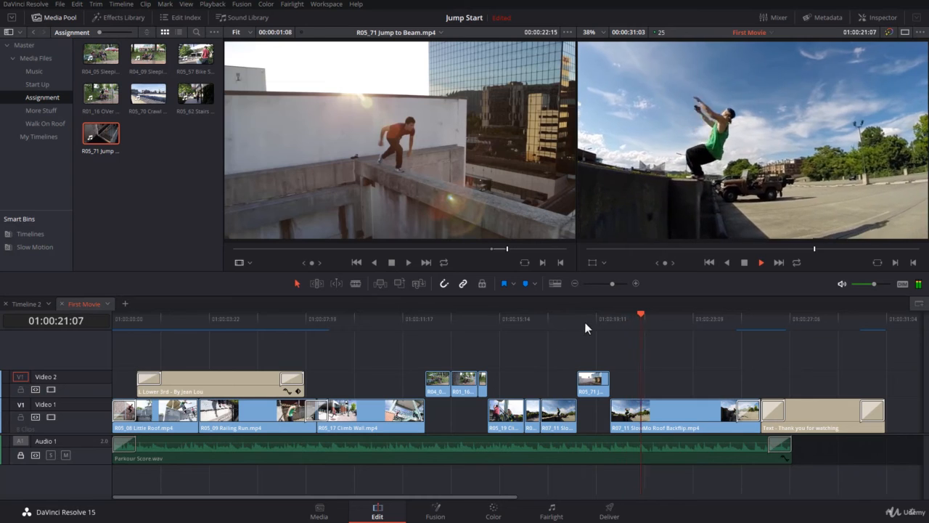
{"action": "left_click_drag", "start_coordinate": [585, 322], "coordinate": [515, 339]}
{"action": "key", "text": "space"}
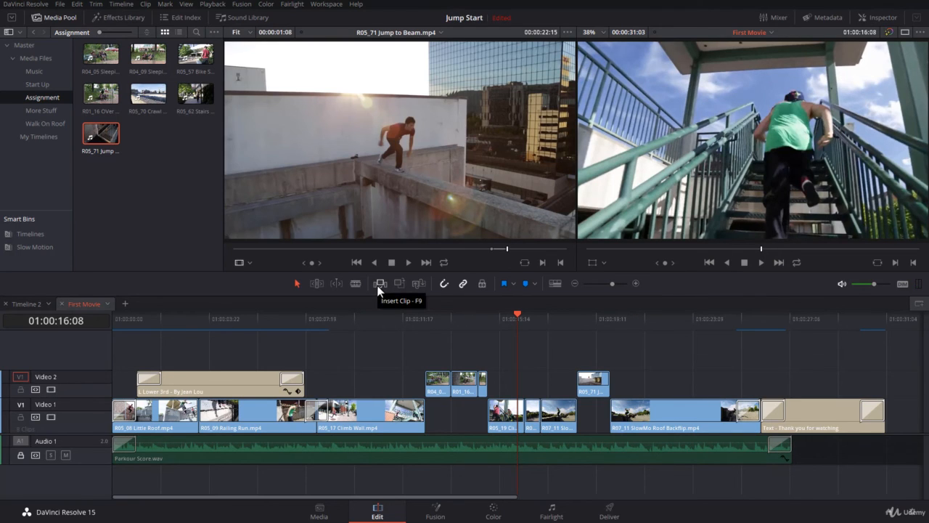
{"action": "left_click_drag", "start_coordinate": [407, 137], "coordinate": [428, 129]}
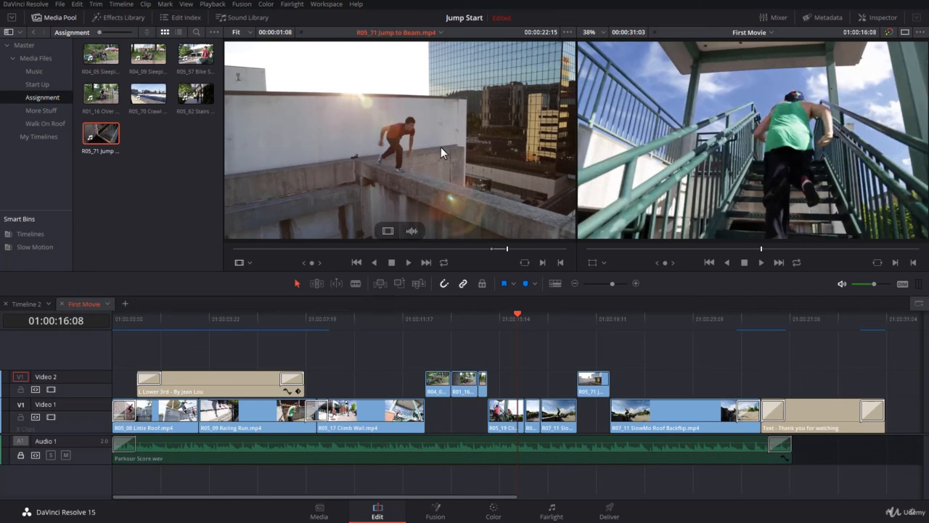